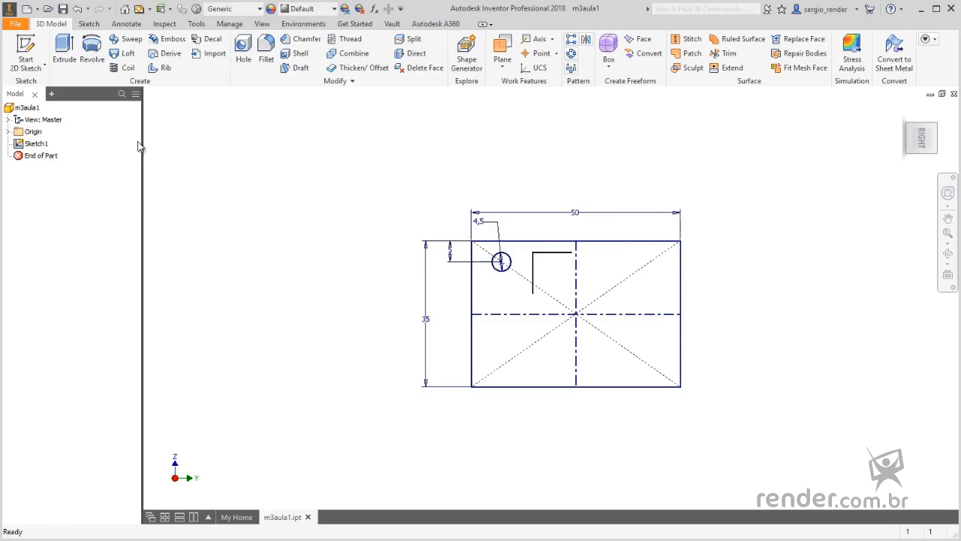
# Open Sketch1 and copy the 4.5 mm circle with Move from the rectangle's centre into its lower-left quarter, relaxing dimensions and removing constraints.
pyautogui.doubleClick(43, 144)
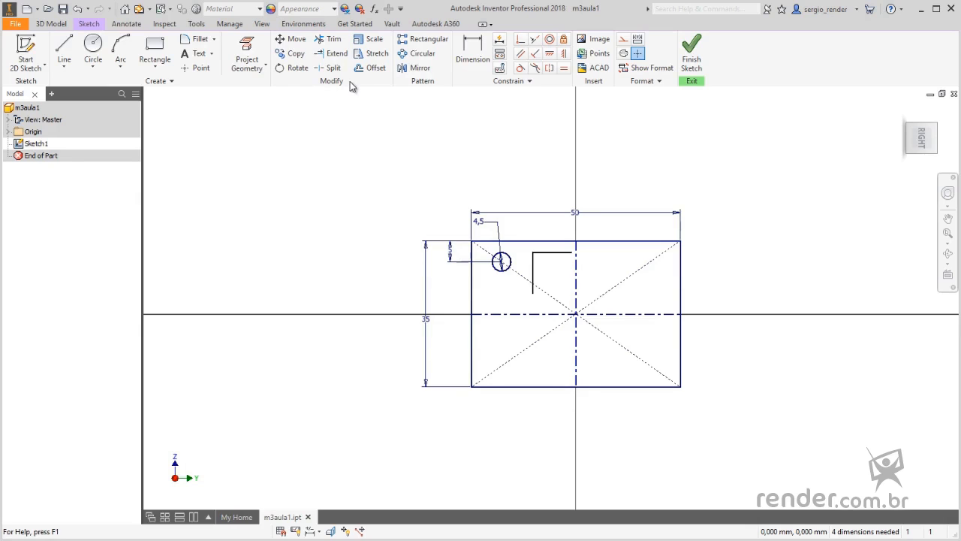
pyautogui.click(297, 41)
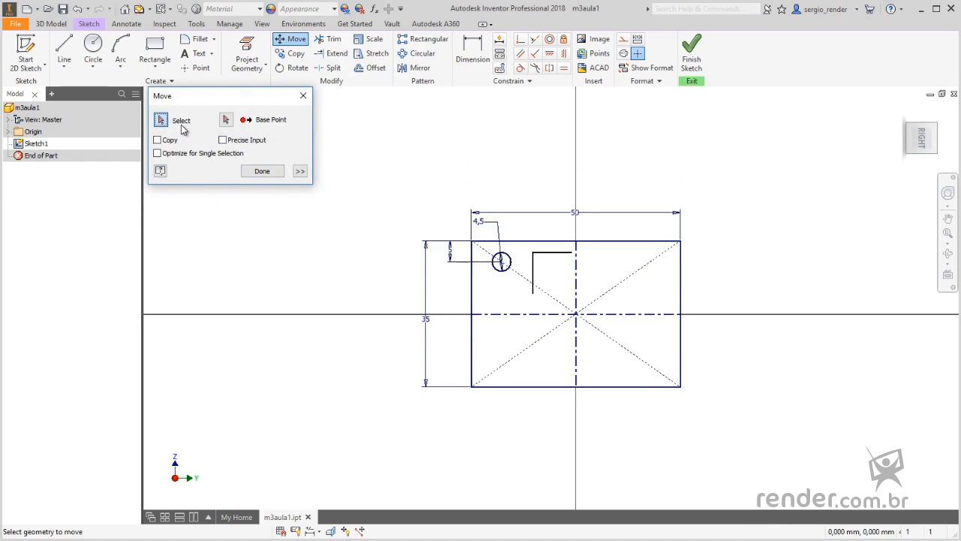
pyautogui.click(514, 264)
pyautogui.scroll(2, 510, 269)
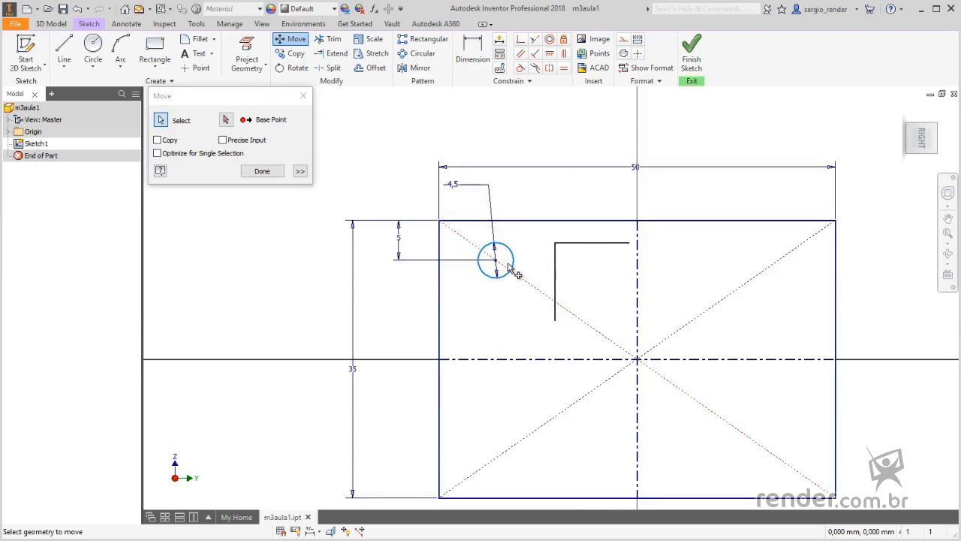
pyautogui.click(231, 121)
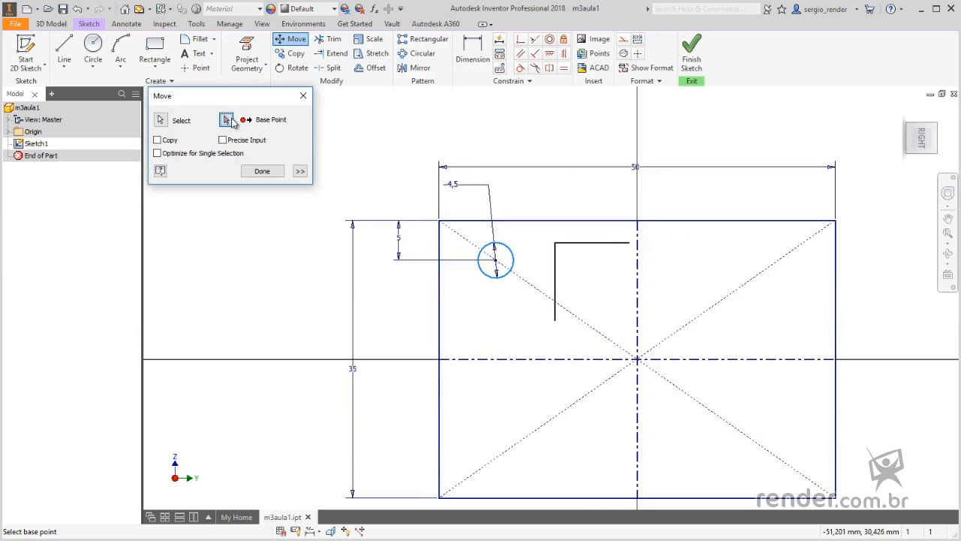
pyautogui.click(638, 360)
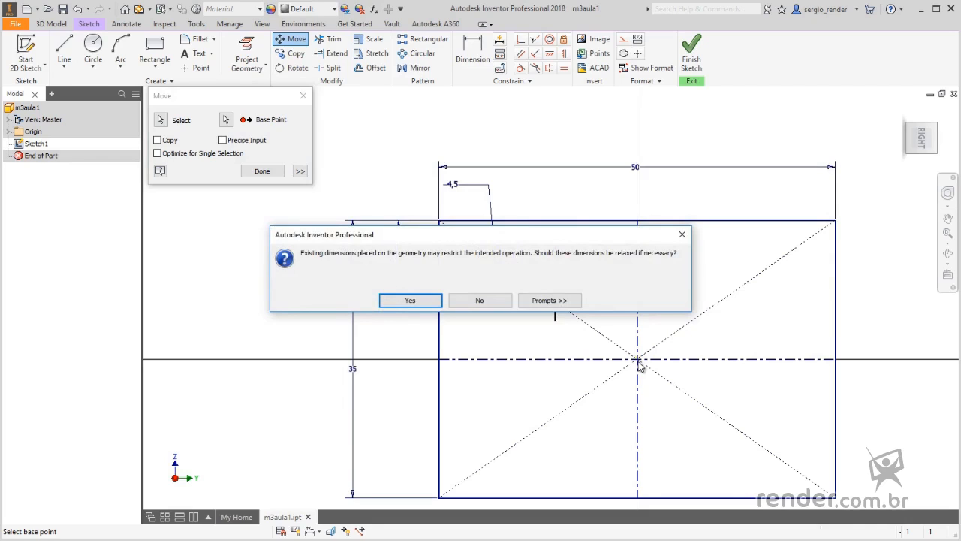
pyautogui.click(430, 302)
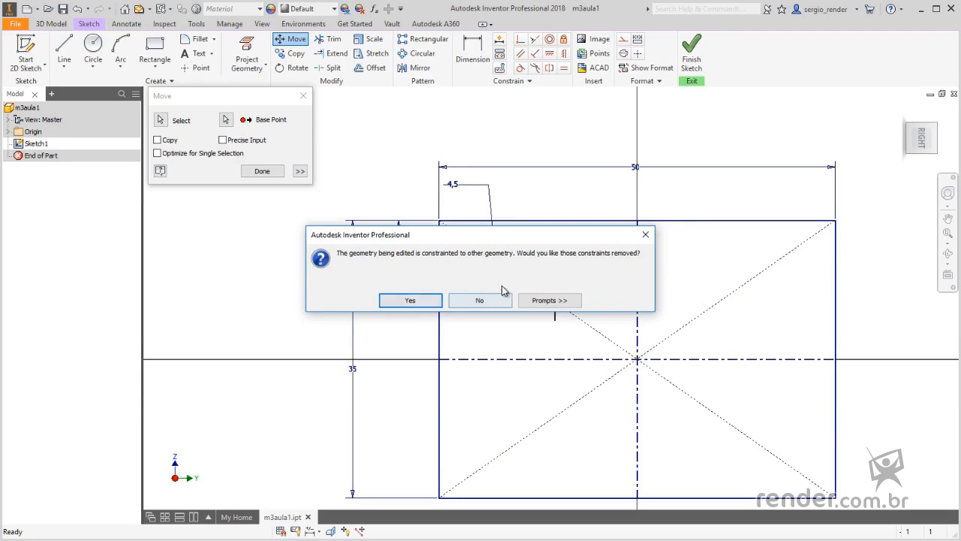
pyautogui.click(439, 299)
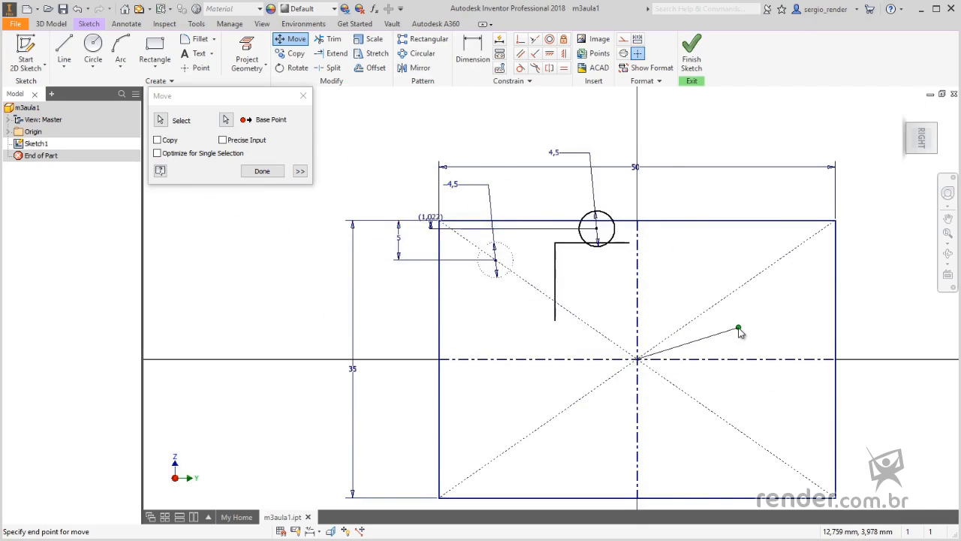
pyautogui.scroll(2, 738, 329)
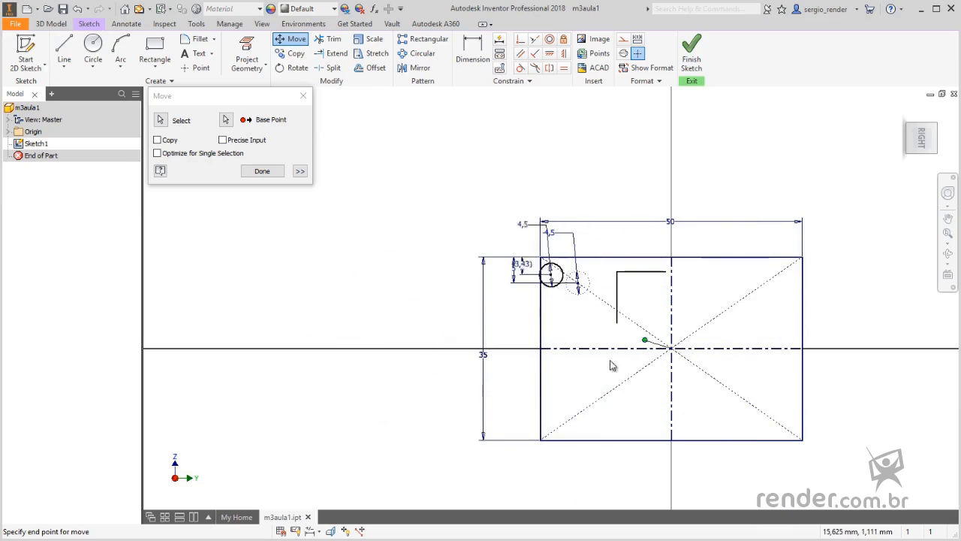
pyautogui.click(156, 140)
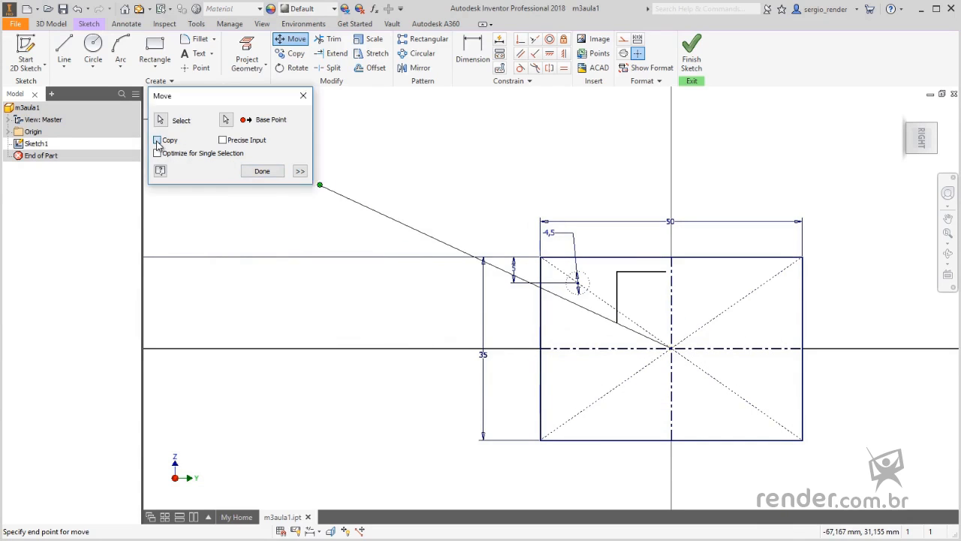
pyautogui.click(728, 477)
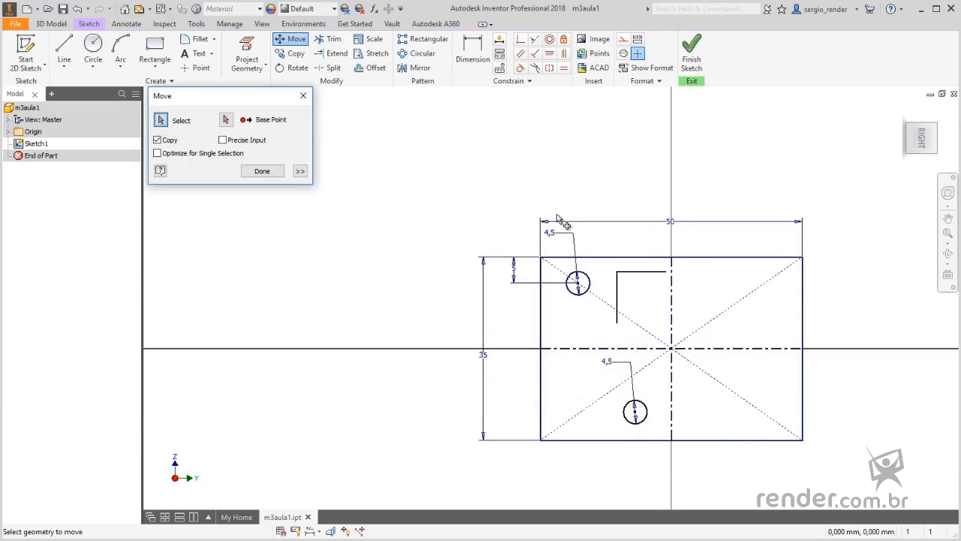
# Copy the original circle again with Move and precise input, basing it on the circle's centre and offsetting it by X 10, Y 5.
pyautogui.click(222, 140)
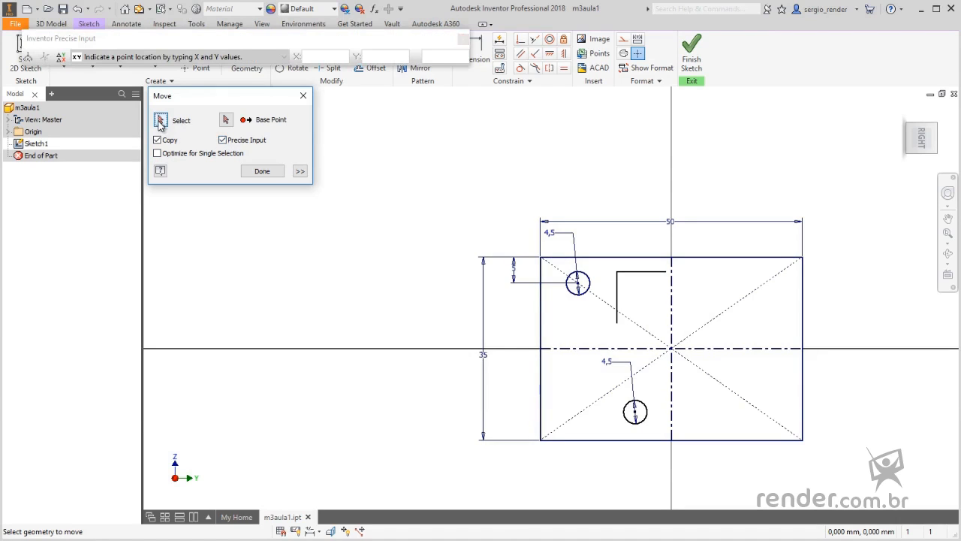
pyautogui.click(584, 287)
pyautogui.click(227, 122)
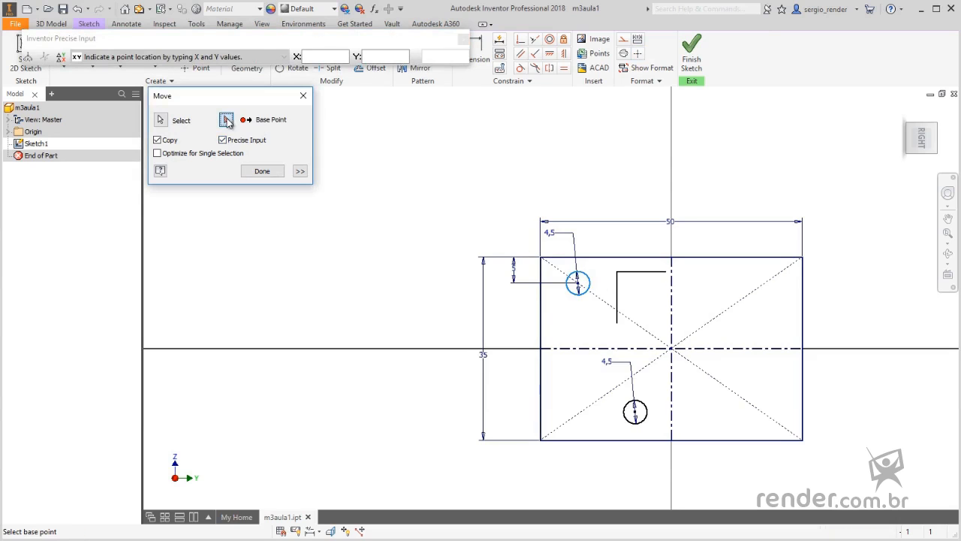
pyautogui.click(578, 284)
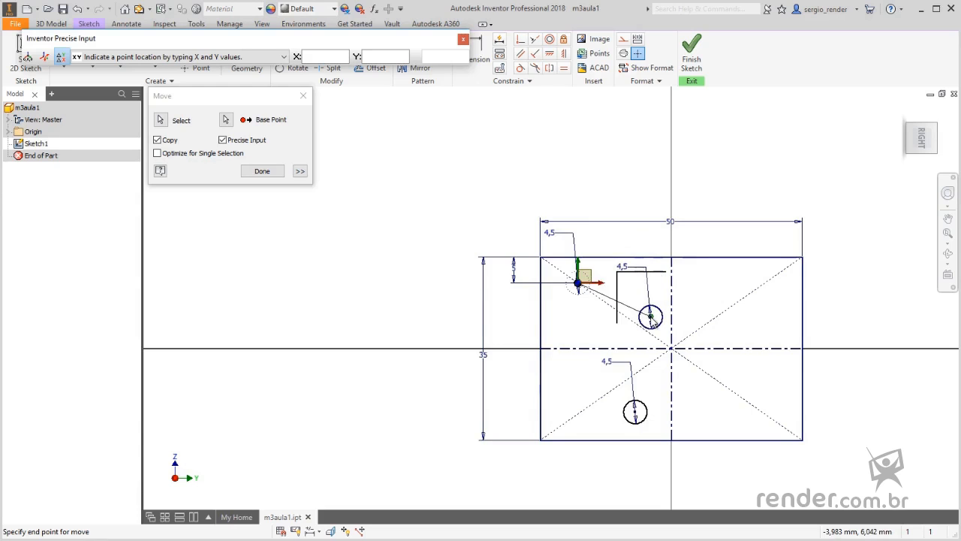
pyautogui.click(323, 57)
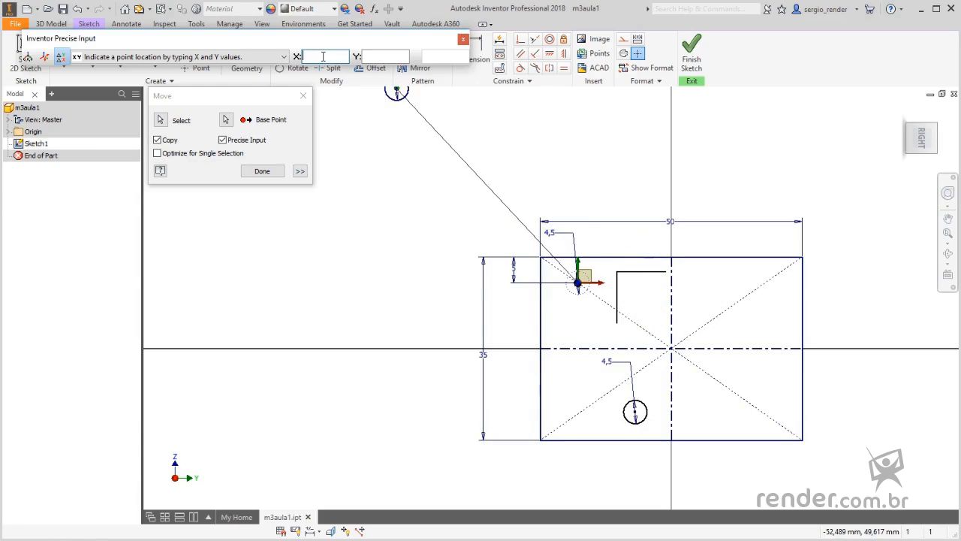
pyautogui.write('10')
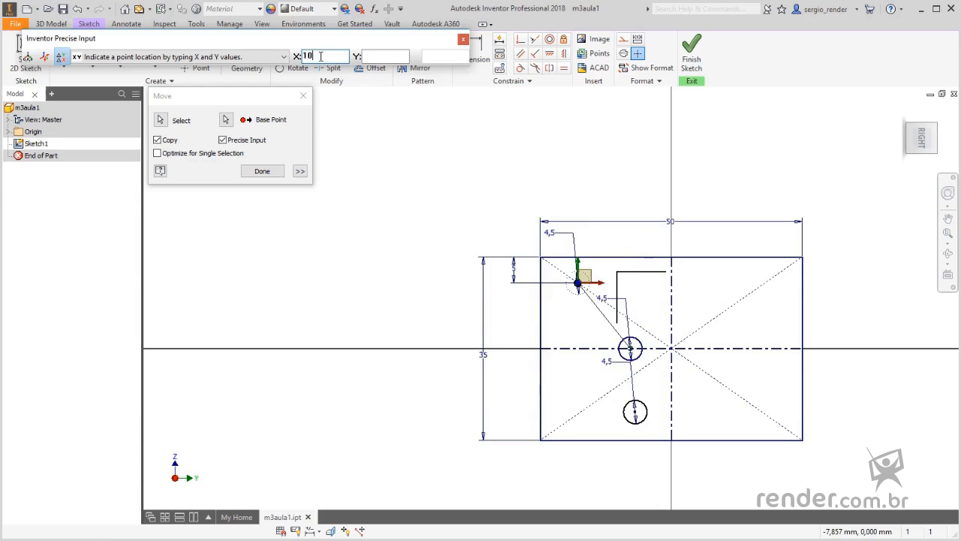
pyautogui.click(383, 55)
pyautogui.write('5')
pyautogui.press('Return')
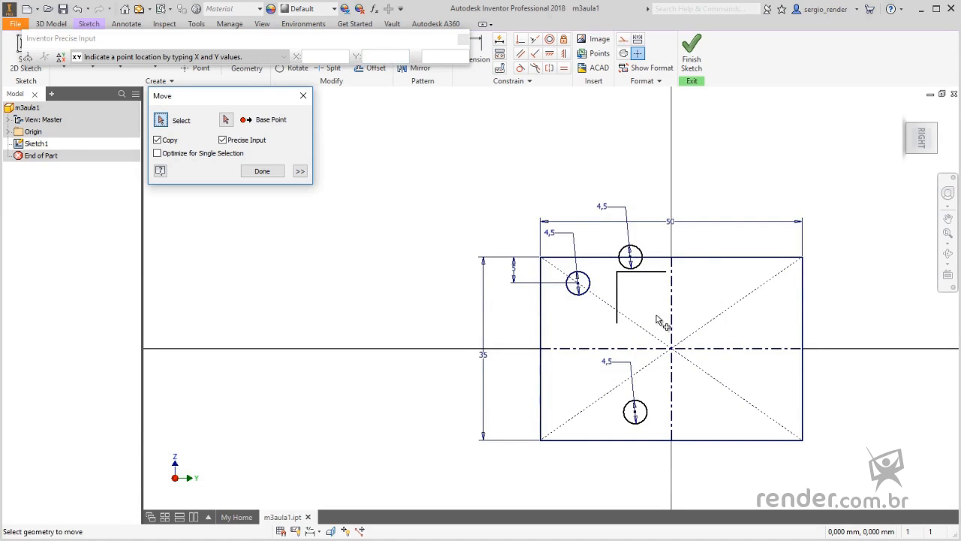
pyautogui.press('Escape')
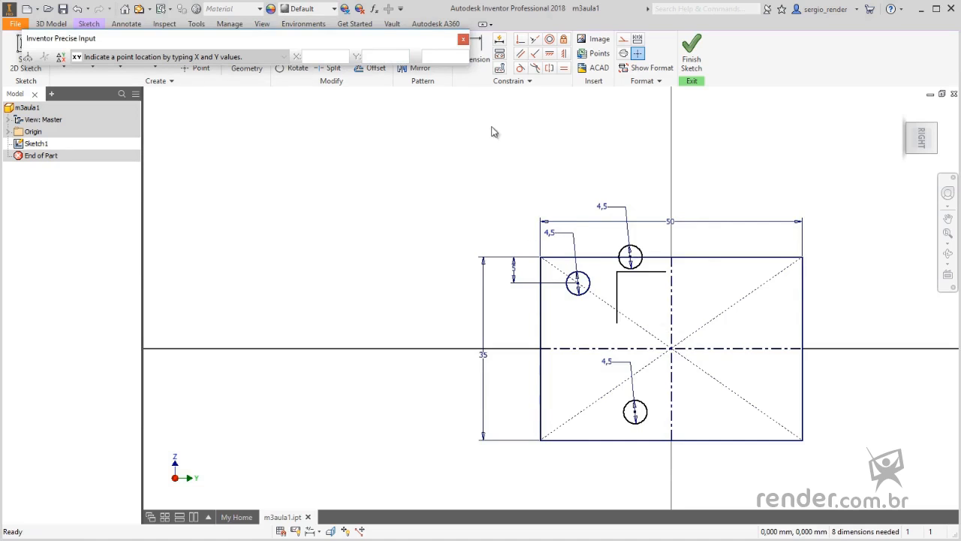
pyautogui.click(463, 39)
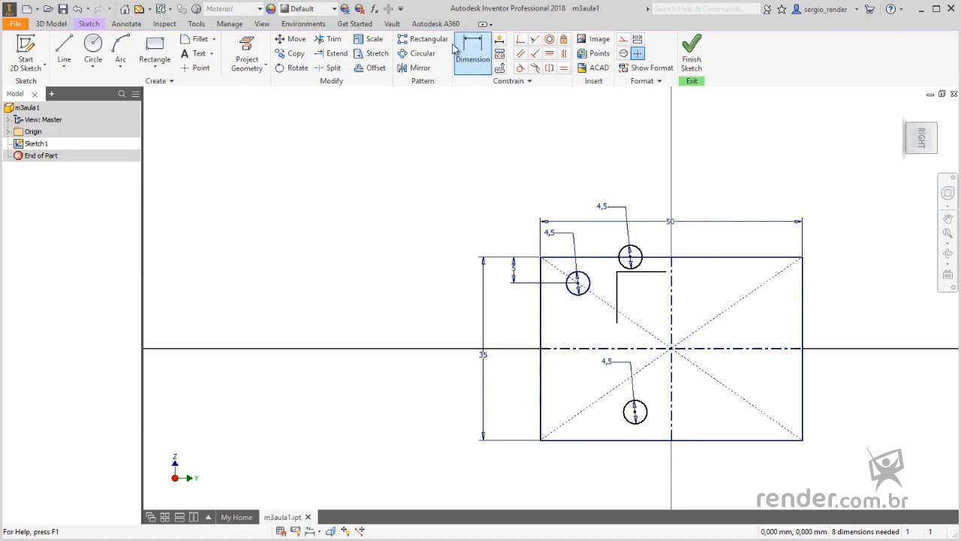
# Use Copy on the circle at the rectangle's top edge, with the rectangle's centre as base point, and place two copies in the right half.
pyautogui.click(296, 54)
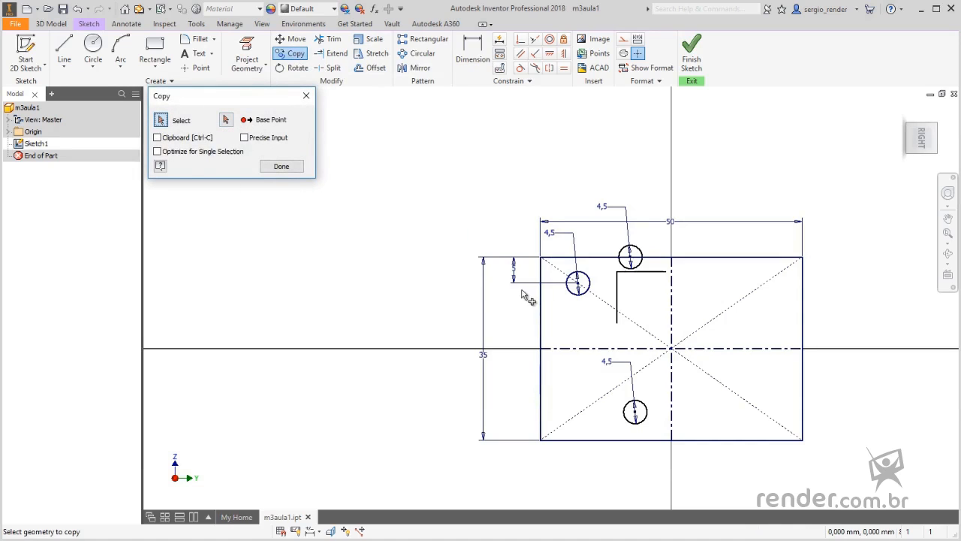
pyautogui.click(631, 256)
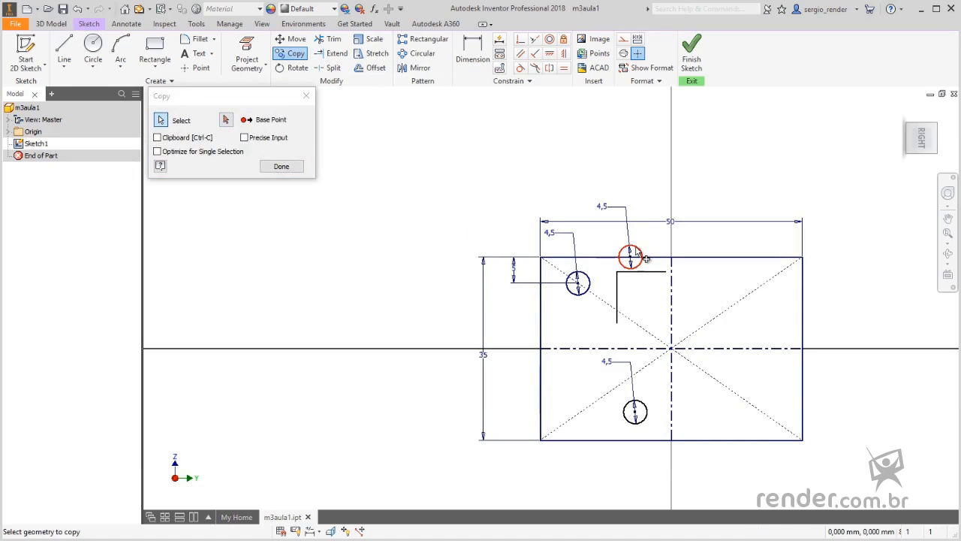
pyautogui.click(226, 120)
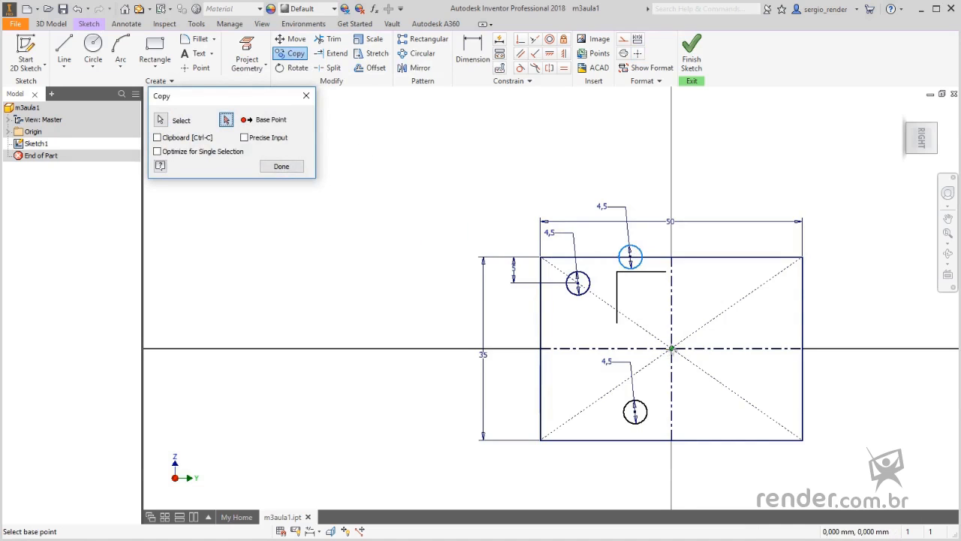
pyautogui.click(671, 349)
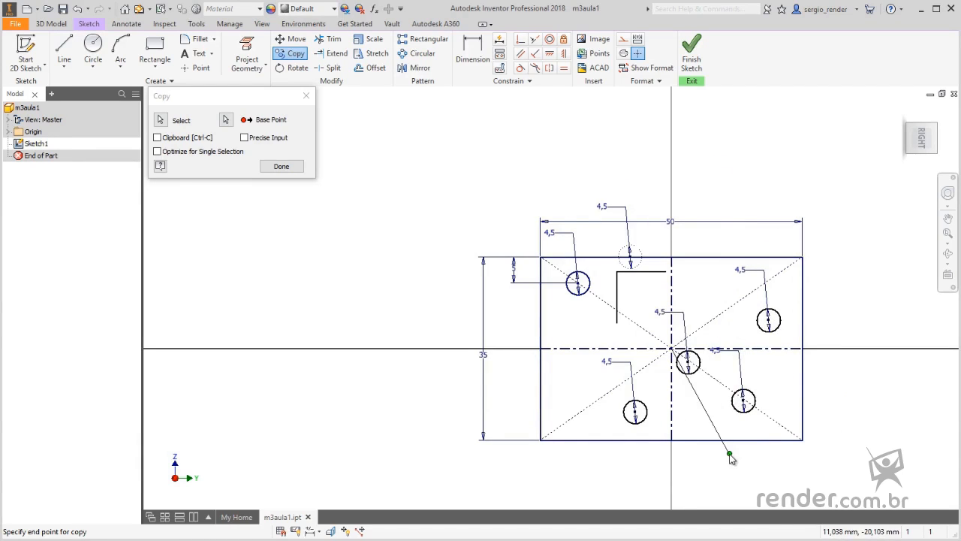
pyautogui.press('Escape')
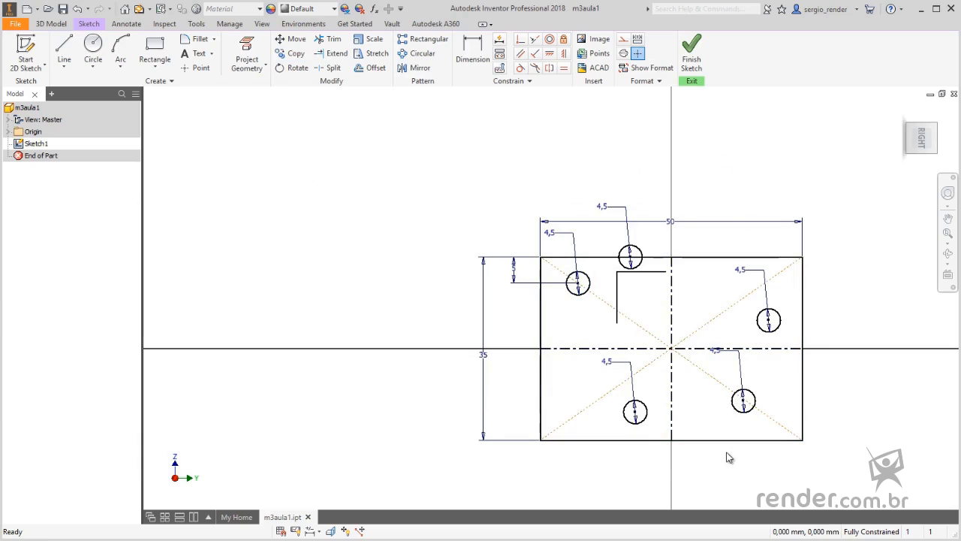
# Rotate a copy of the two L-shaped lines about 180° around the rectangle's centre, removing their constraints.
pyautogui.click(295, 72)
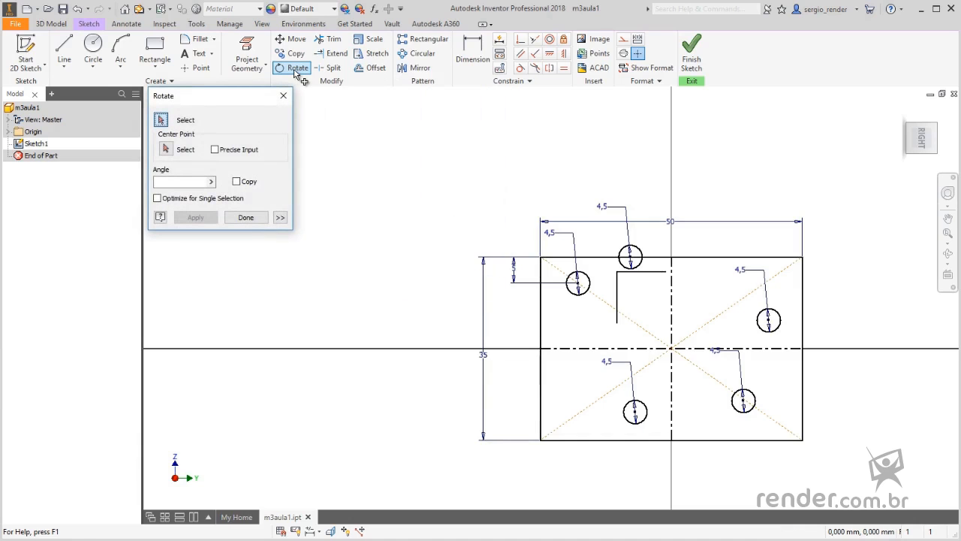
pyautogui.click(661, 273)
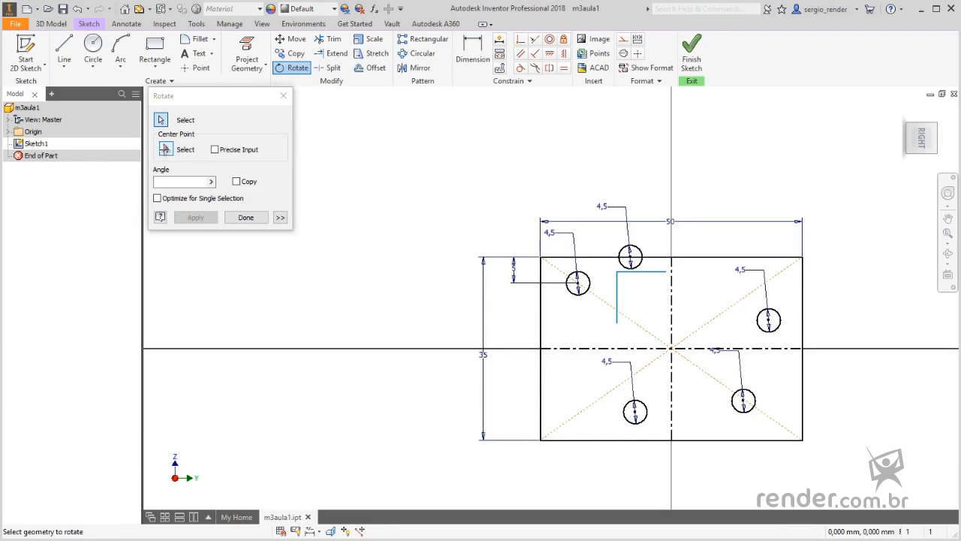
pyautogui.click(166, 148)
pyautogui.click(674, 349)
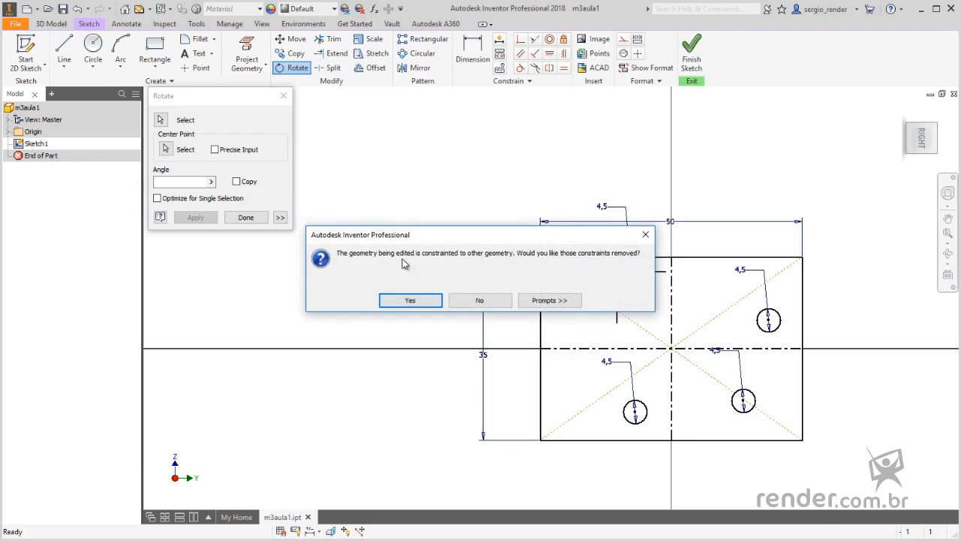
pyautogui.click(410, 299)
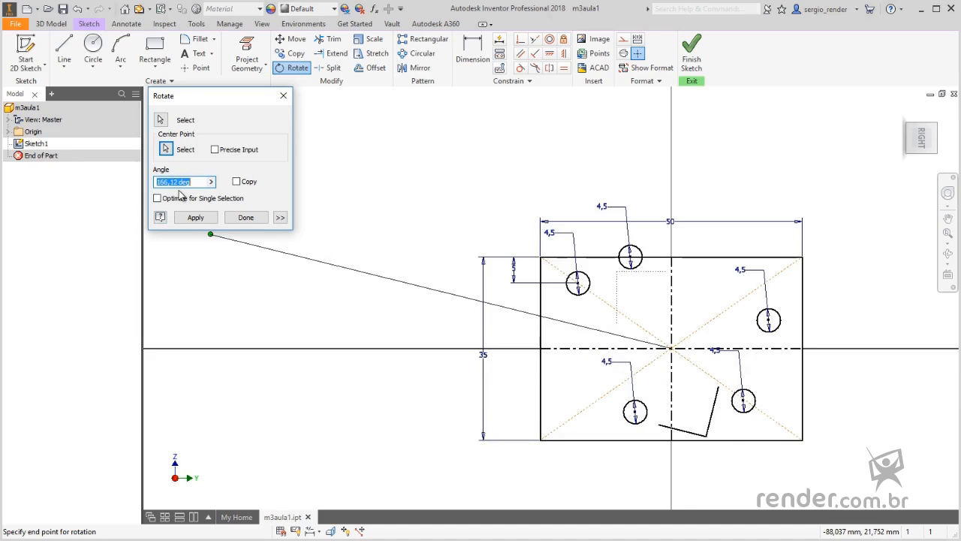
pyautogui.click(236, 182)
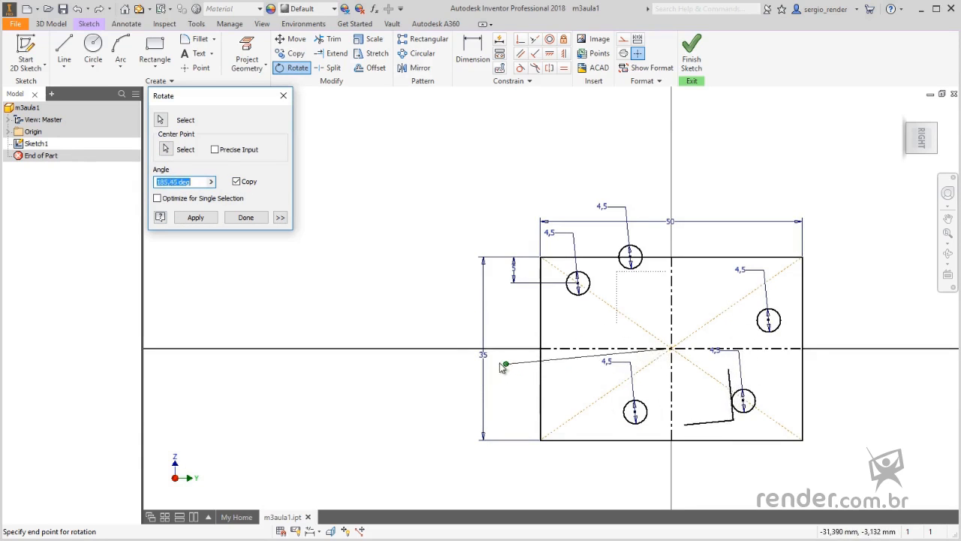
pyautogui.click(462, 351)
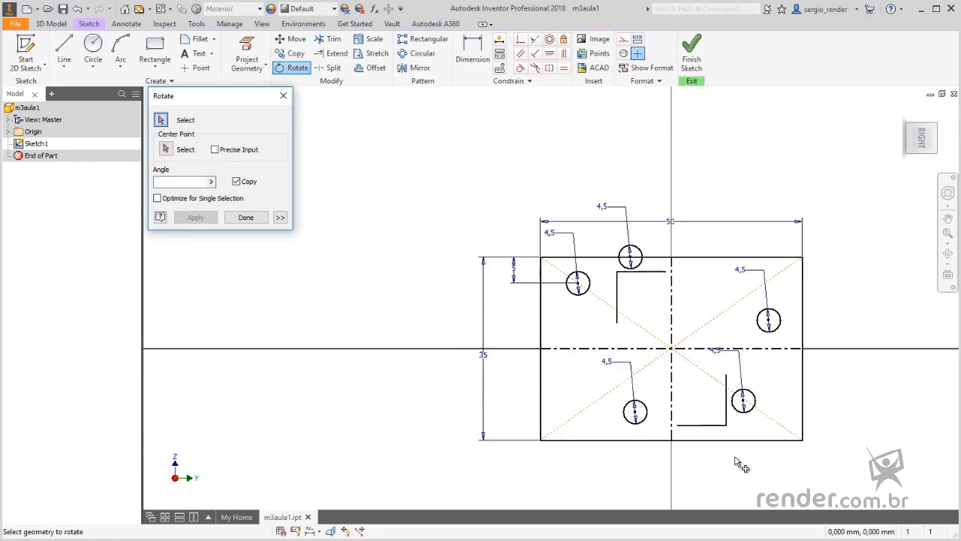
pyautogui.press('Escape')
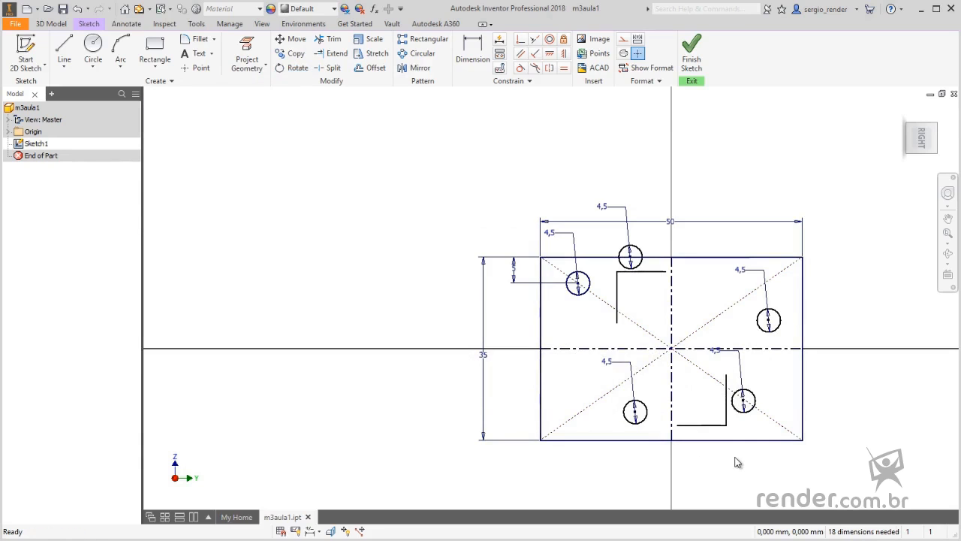
# Trim the part of the rectangle's top edge that lies inside the circle.
pyautogui.scroll(3, 824, 452)
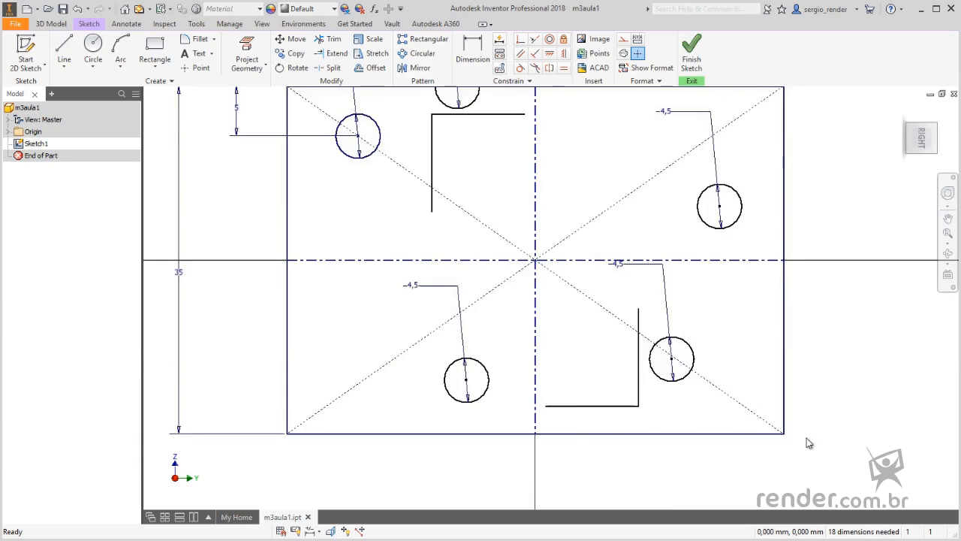
pyautogui.scroll(-3, 721, 403)
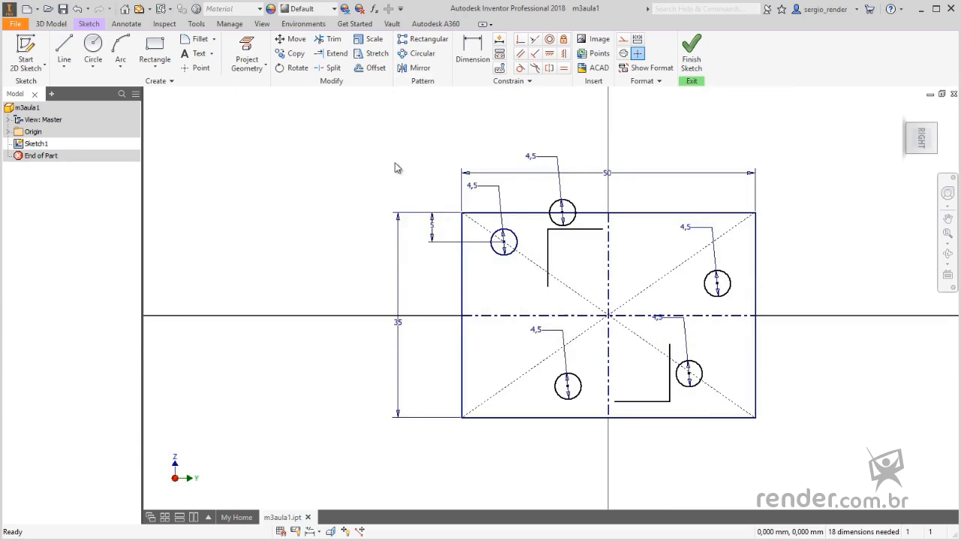
pyautogui.click(327, 45)
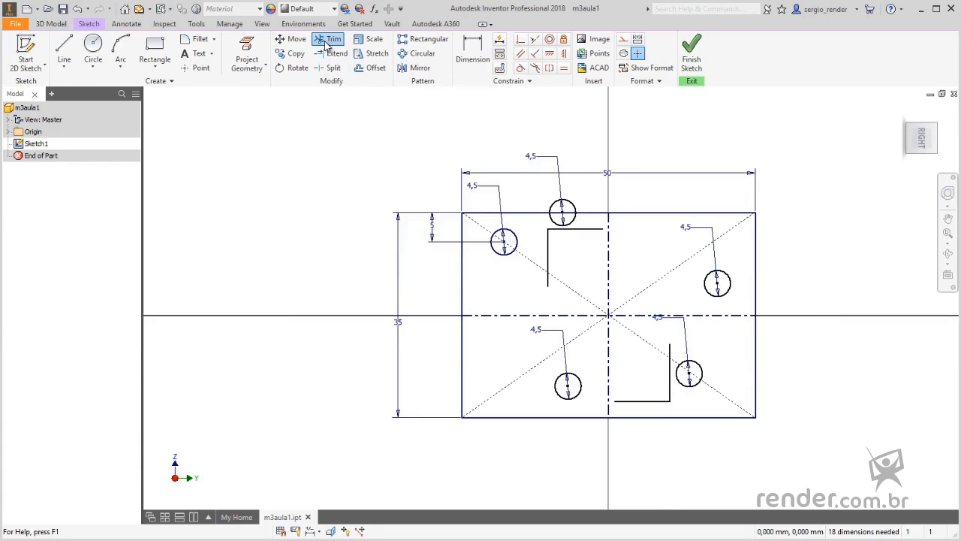
pyautogui.click(327, 45)
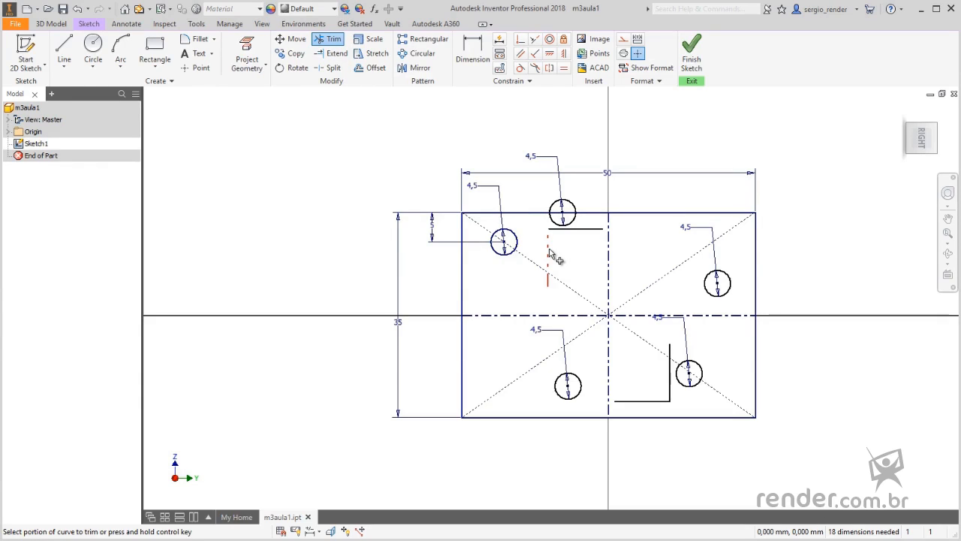
pyautogui.click(559, 214)
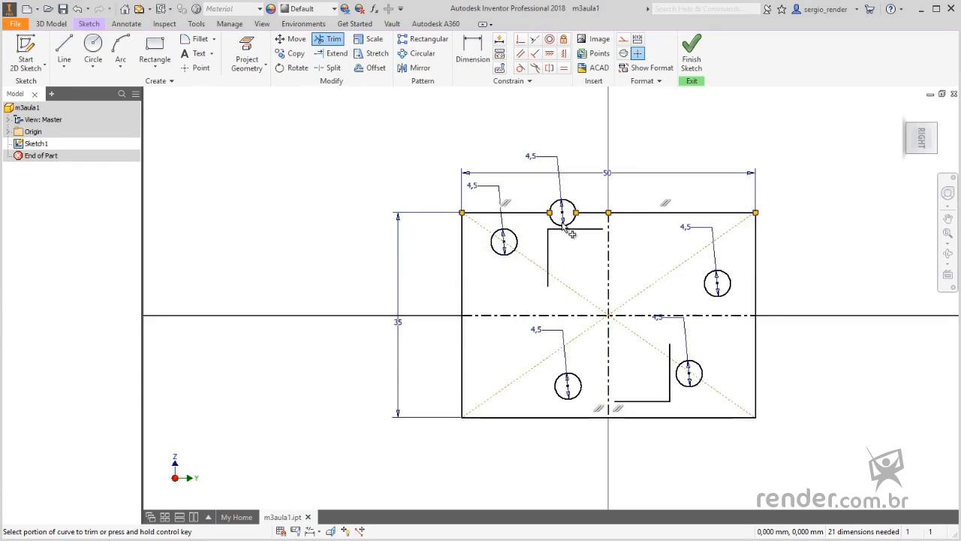
# Trim both L-shapes' vertical line ends beyond the falling diagonal, and the lower arcs of the two circles crossed by that diagonal.
pyautogui.click(548, 282)
pyautogui.click(685, 388)
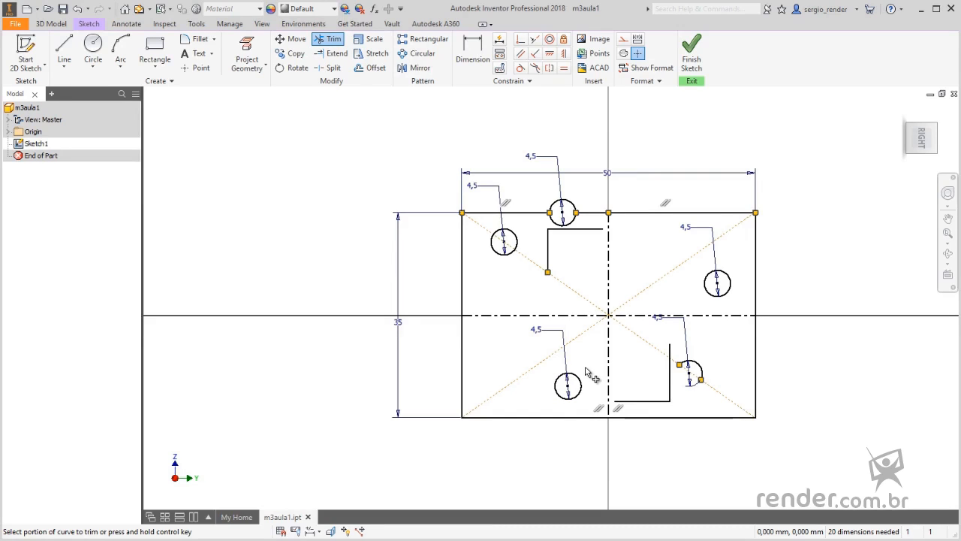
pyautogui.moveTo(504, 279); pyautogui.dragTo(495, 241)
pyautogui.moveTo(656, 331); pyautogui.dragTo(683, 366)
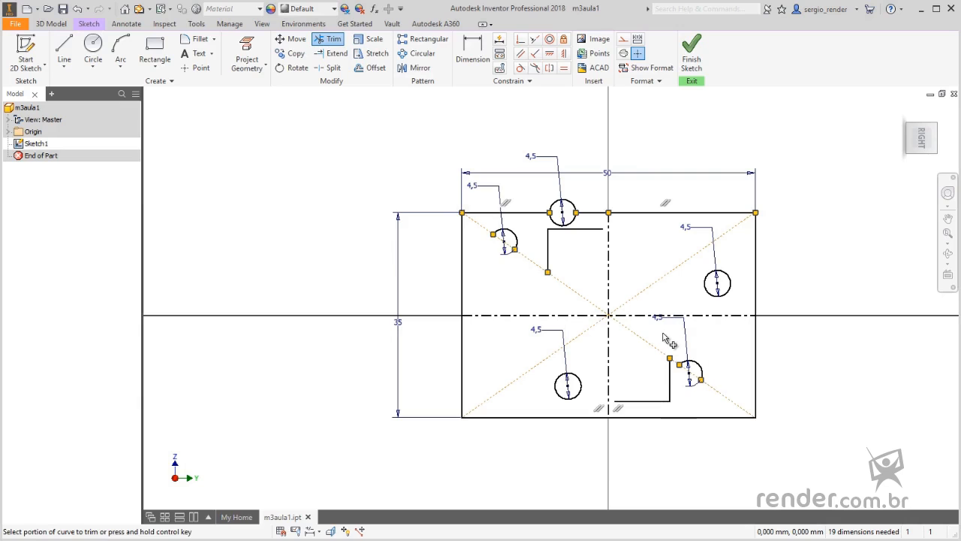
# Extend the upper-left L's vertical line down to the rising diagonal and the lower-right L's vertical line up to the horizontal centreline.
pyautogui.click(336, 54)
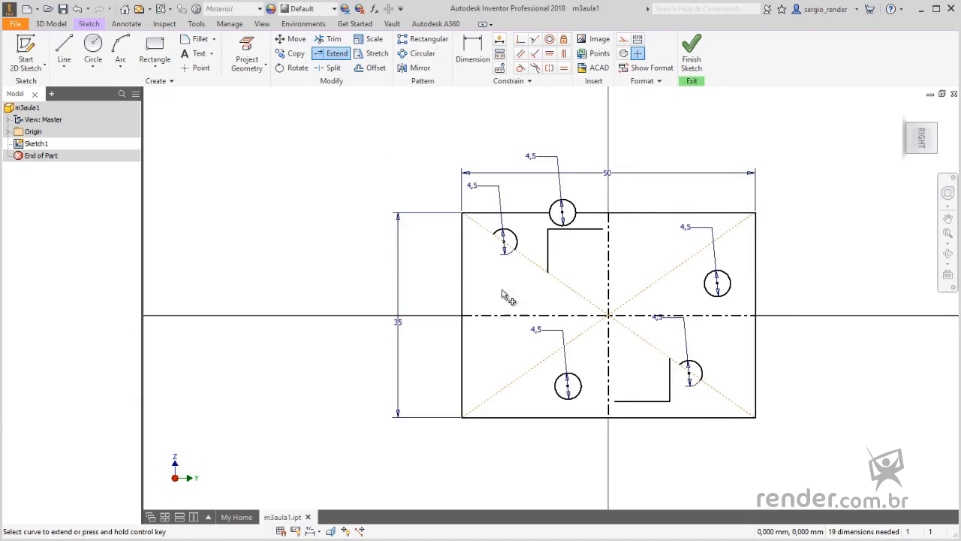
pyautogui.click(549, 263)
pyautogui.click(551, 295)
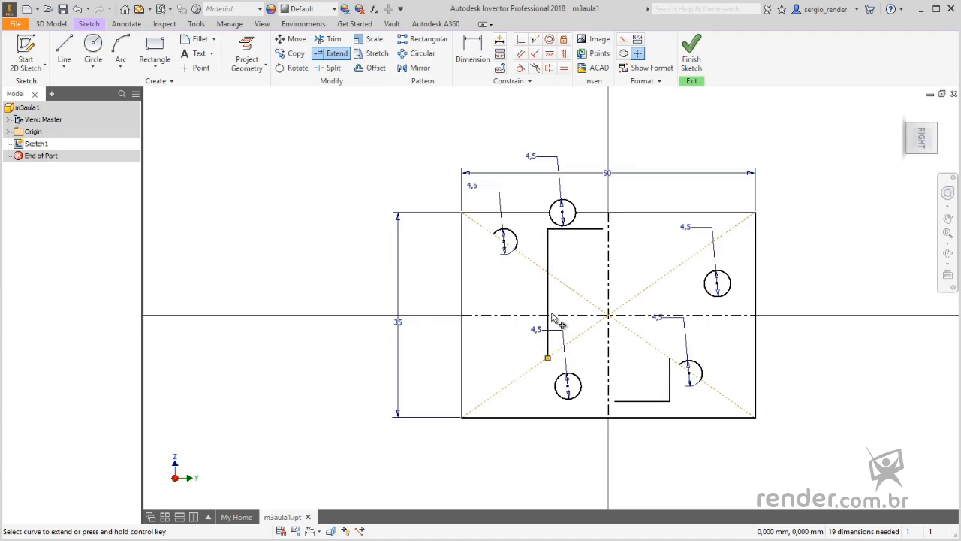
pyautogui.click(671, 372)
pyautogui.click(679, 382)
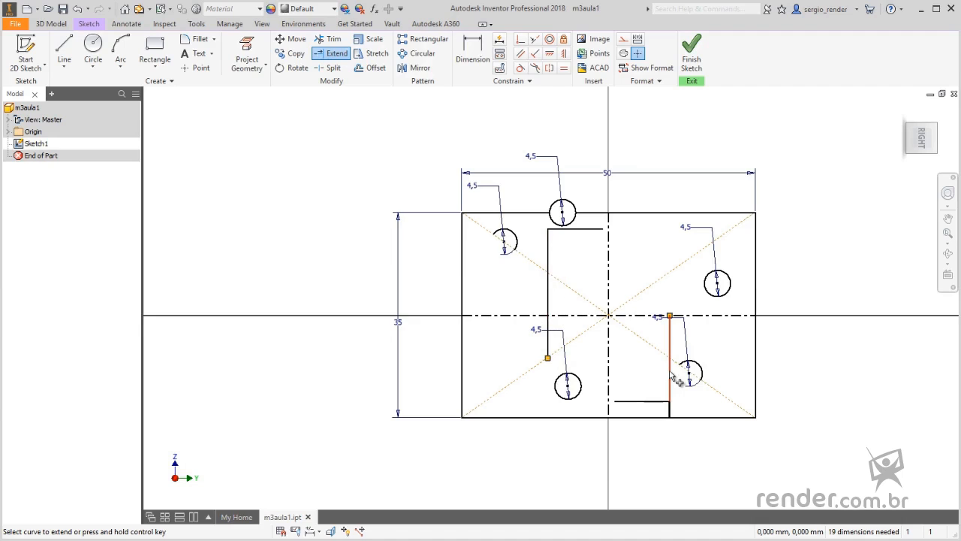
pyautogui.hotkey('ctrl', 'z')
pyautogui.click(652, 402)
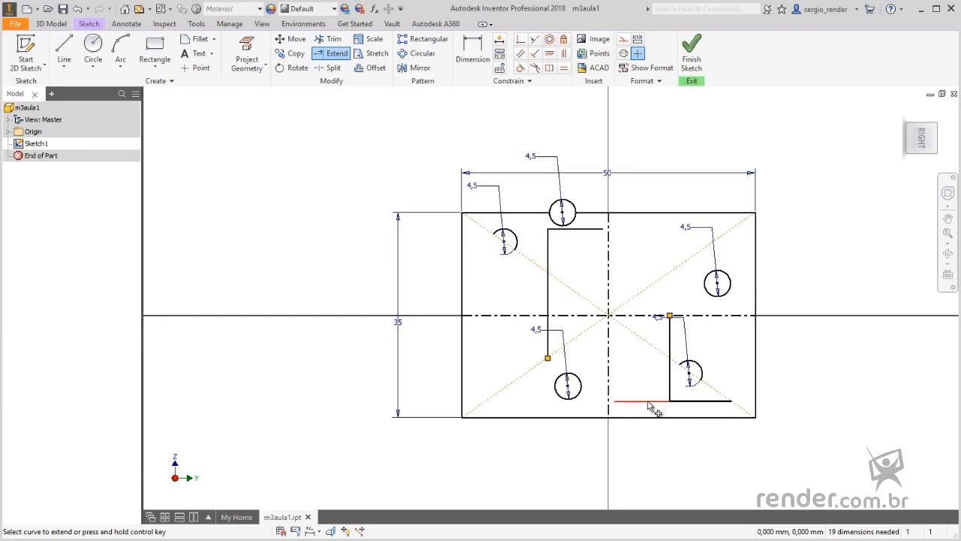
# Trim the lower-right vertical line below the diagonal from within Extend, and extend it back to the horizontal line from within Trim.
pyautogui.press('ctrl')
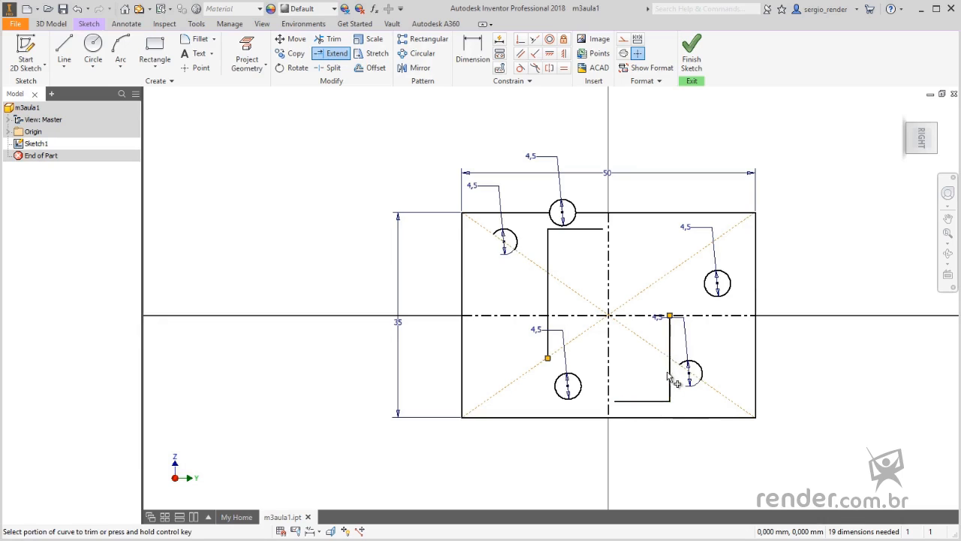
pyautogui.keyDown('ctrl'); pyautogui.click(671, 380); pyautogui.keyUp('ctrl')
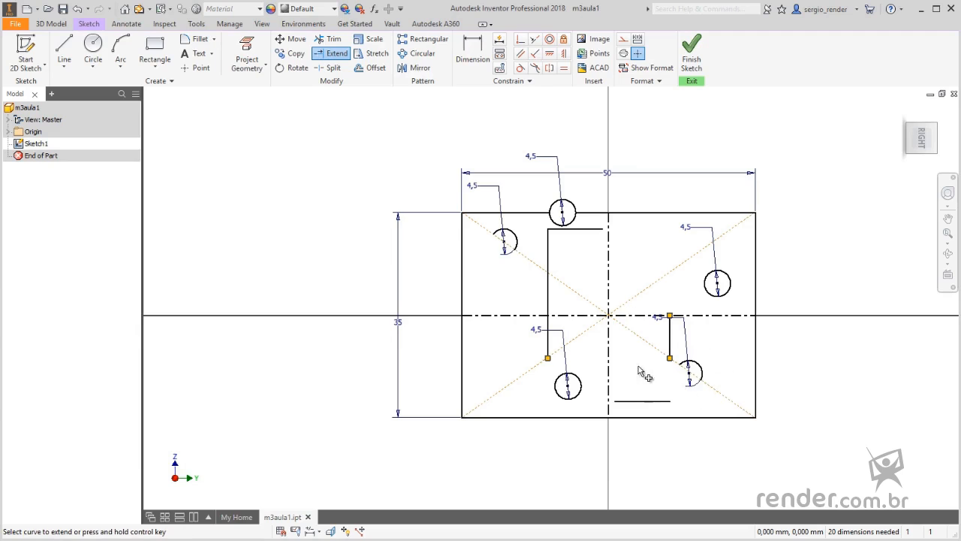
pyautogui.click(332, 39)
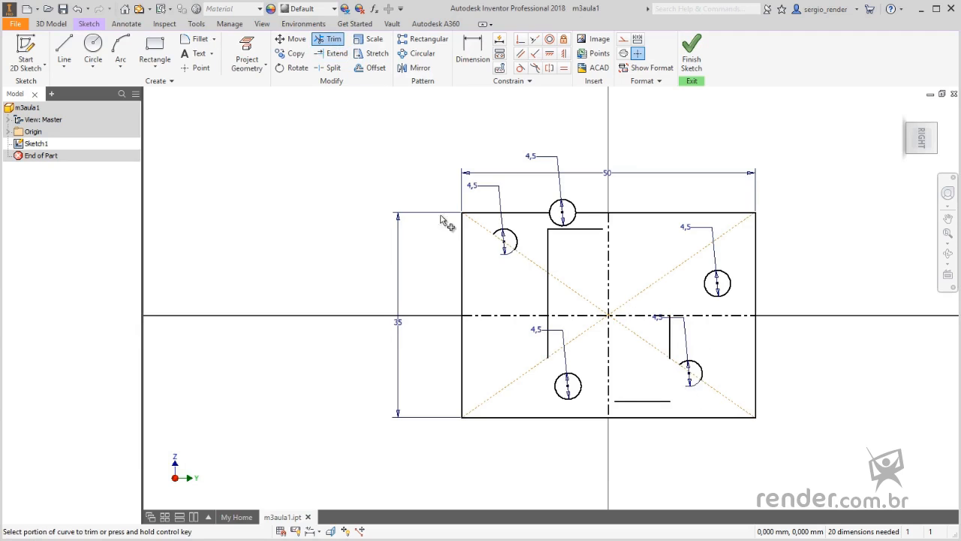
pyautogui.keyDown('ctrl'); pyautogui.click(670, 347); pyautogui.keyUp('ctrl')
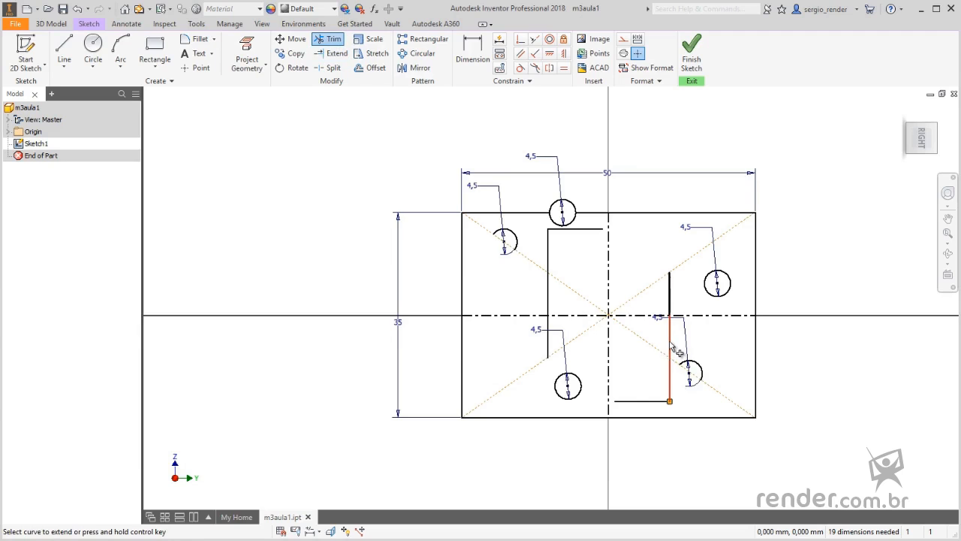